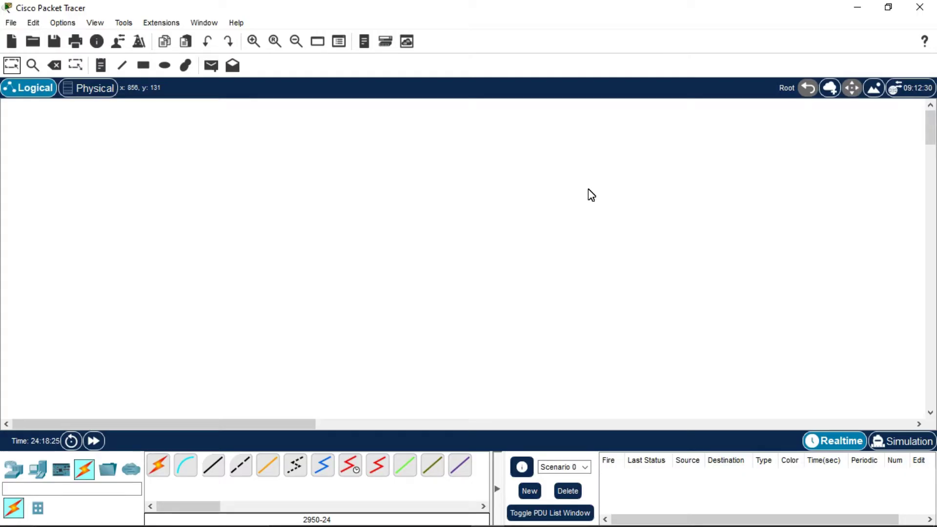
# - Place four generic PC-PT computers, PC8 to PC11, at the four corners of the workspace
pyautogui.click(37, 469)
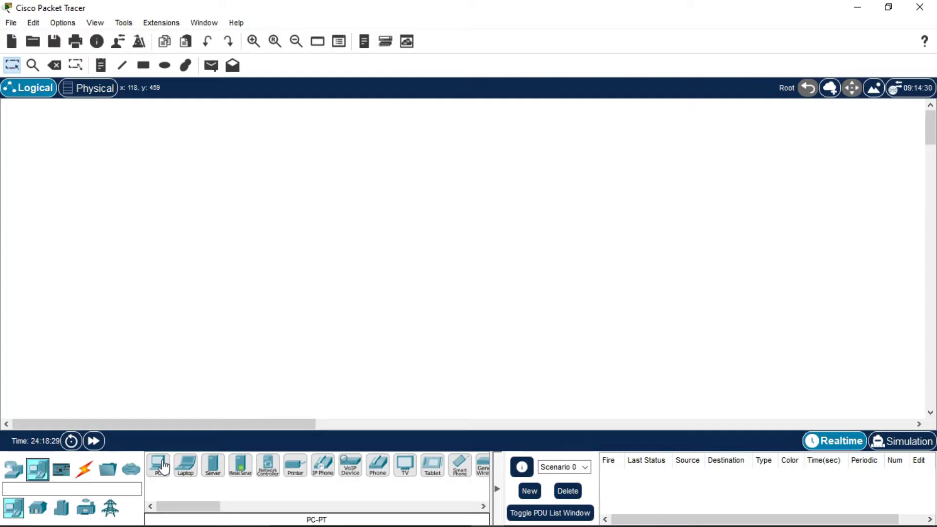
pyautogui.click(163, 466)
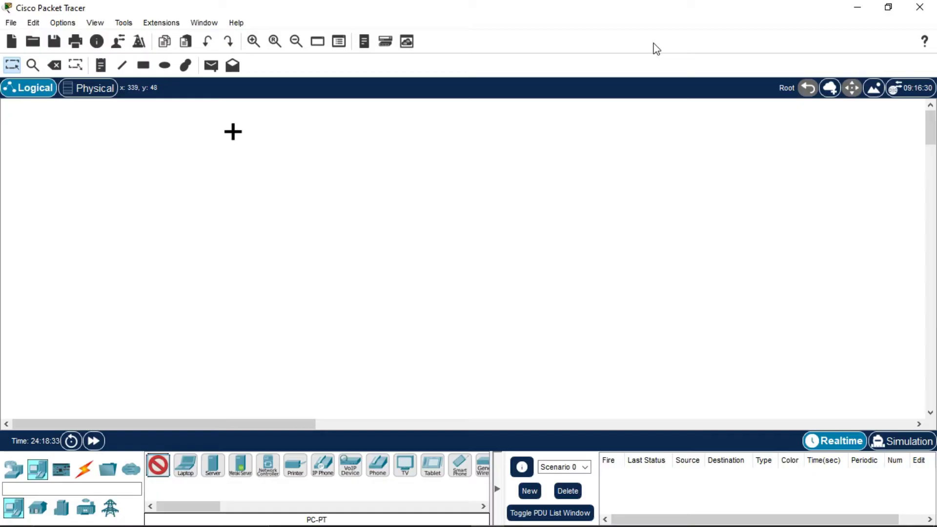
pyautogui.click(233, 131)
pyautogui.click(510, 134)
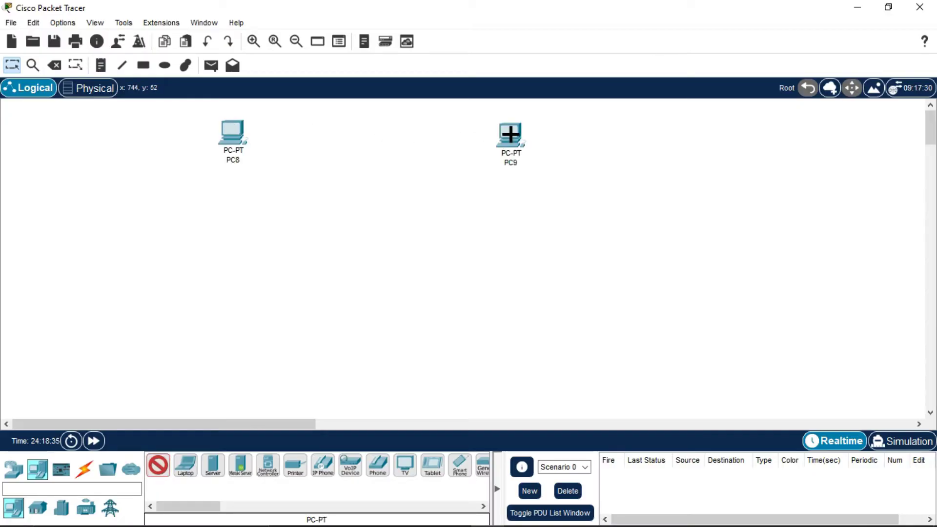
pyautogui.click(224, 335)
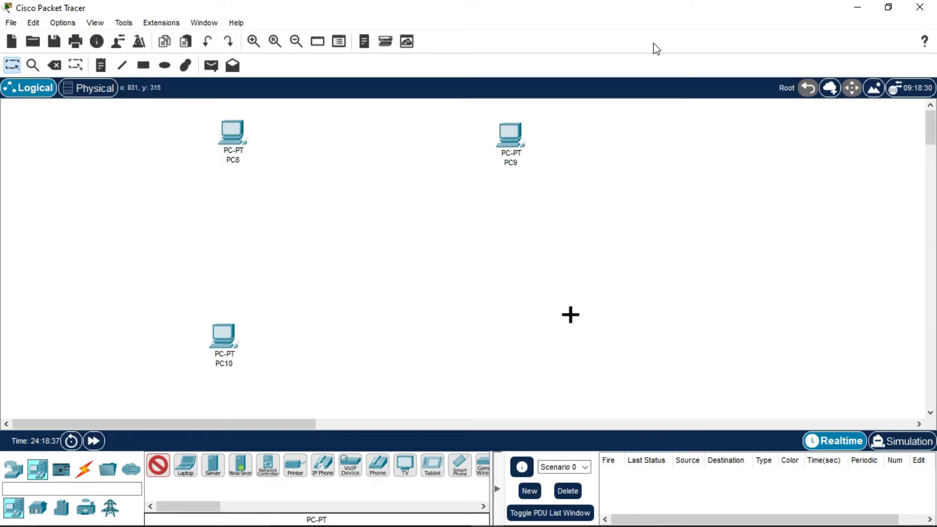
pyautogui.click(525, 325)
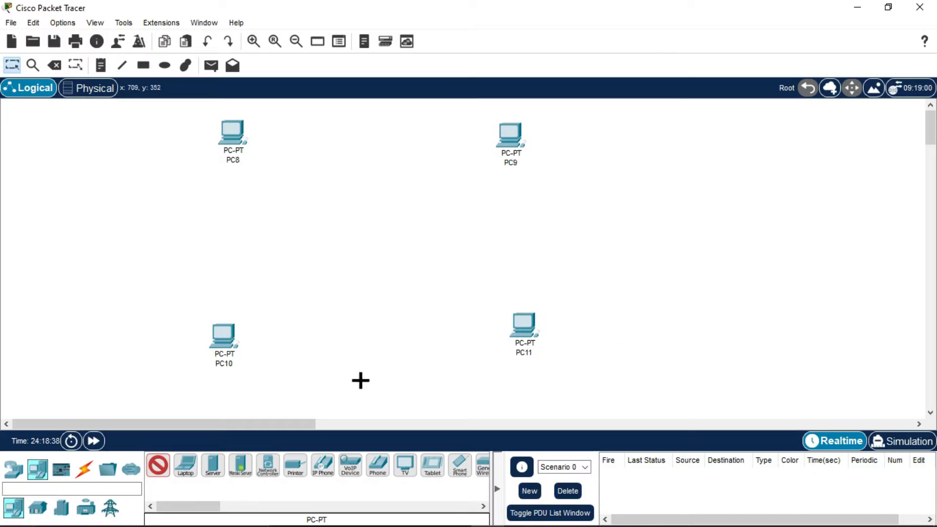
pyautogui.click(149, 473)
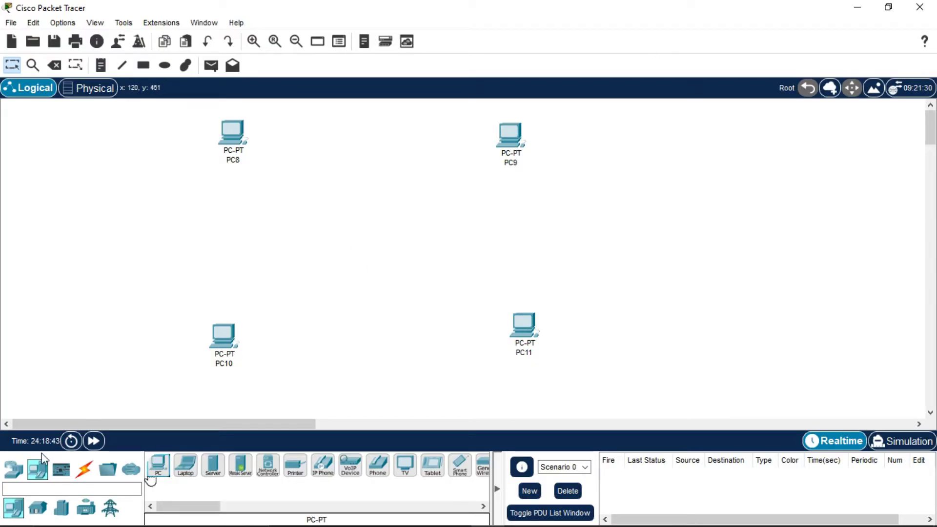
pyautogui.click(13, 469)
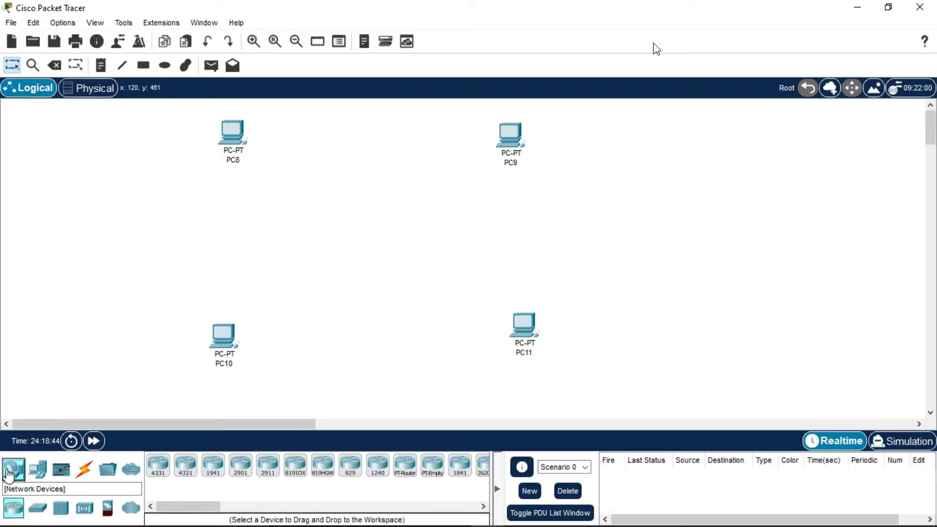
# - Place four 2950-24 switches, Switch4 to Switch7, inside the square of PCs
pyautogui.click(37, 507)
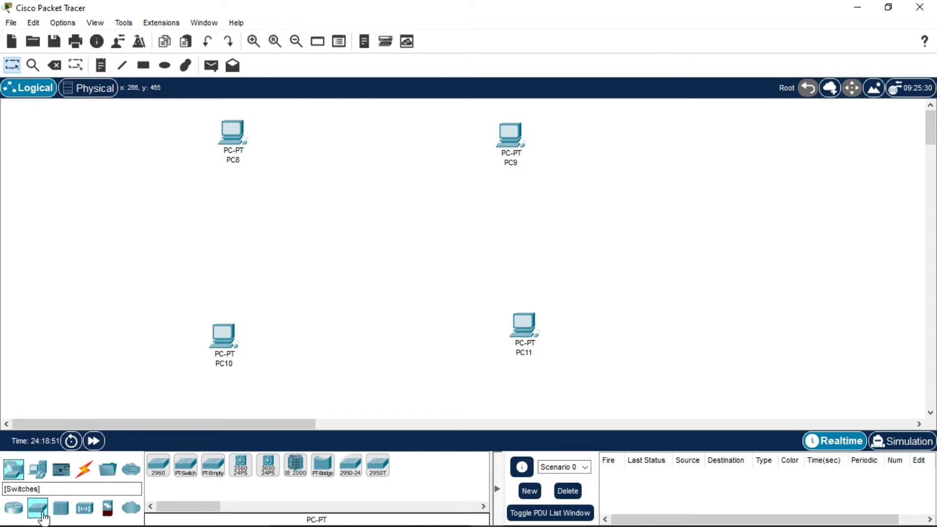
pyautogui.click(353, 472)
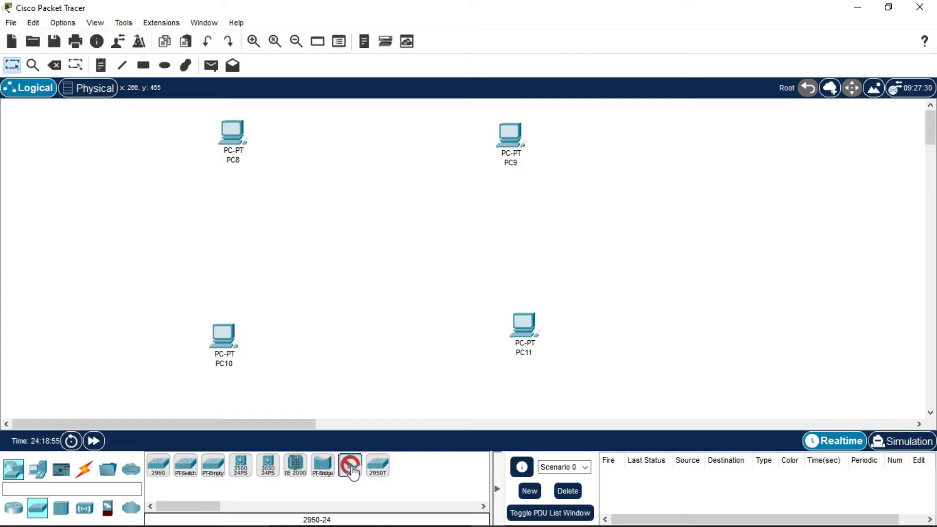
pyautogui.click(278, 194)
pyautogui.click(462, 189)
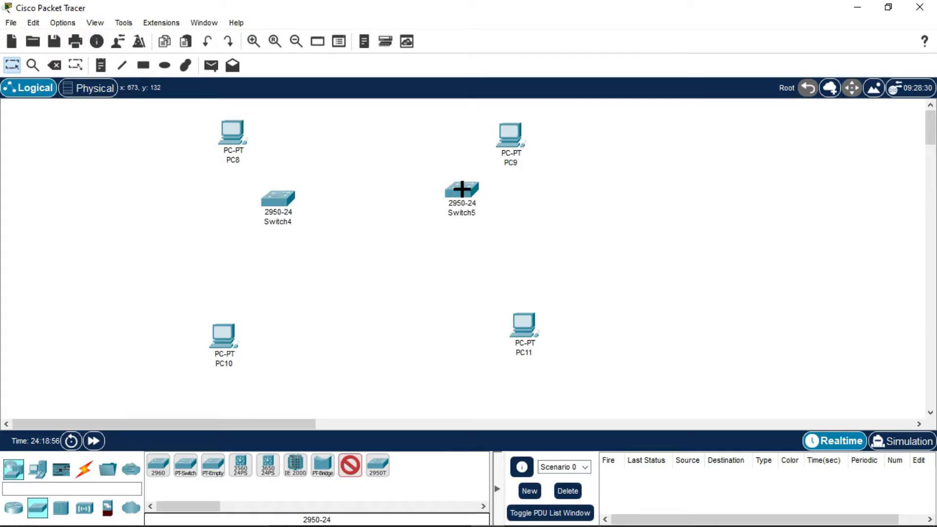
pyautogui.click(447, 297)
pyautogui.click(284, 297)
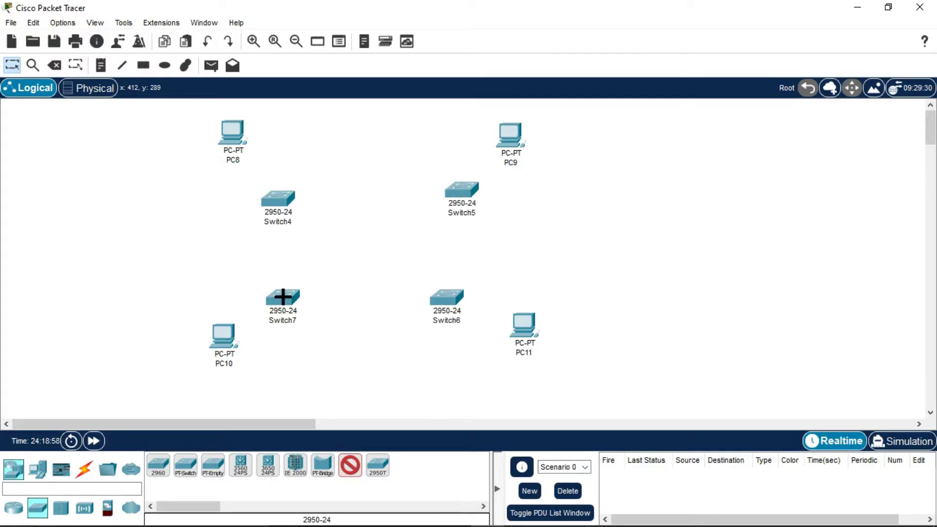
pyautogui.click(350, 466)
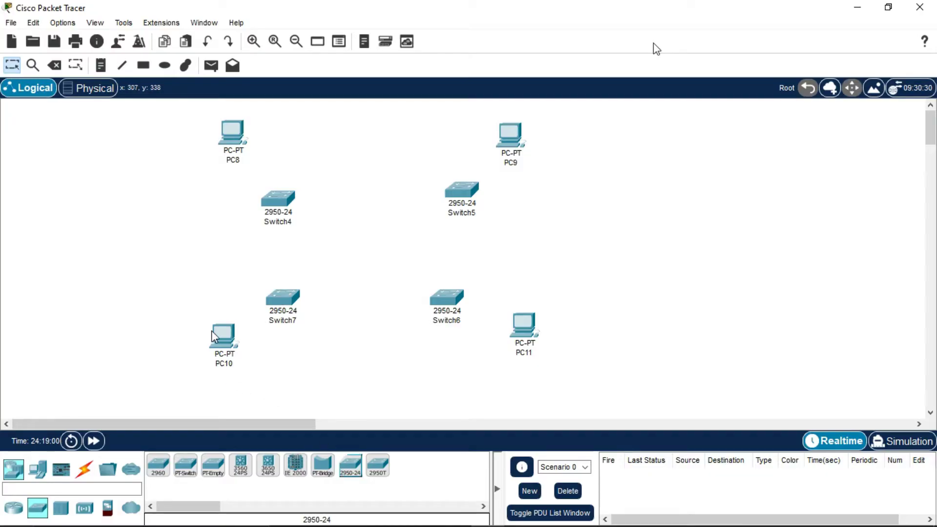
# - Move PC8, PC9, PC10 and PC11 slightly outward around the switches
pyautogui.moveTo(213, 340); pyautogui.dragTo(208, 363)
pyautogui.moveTo(232, 148); pyautogui.dragTo(217, 142)
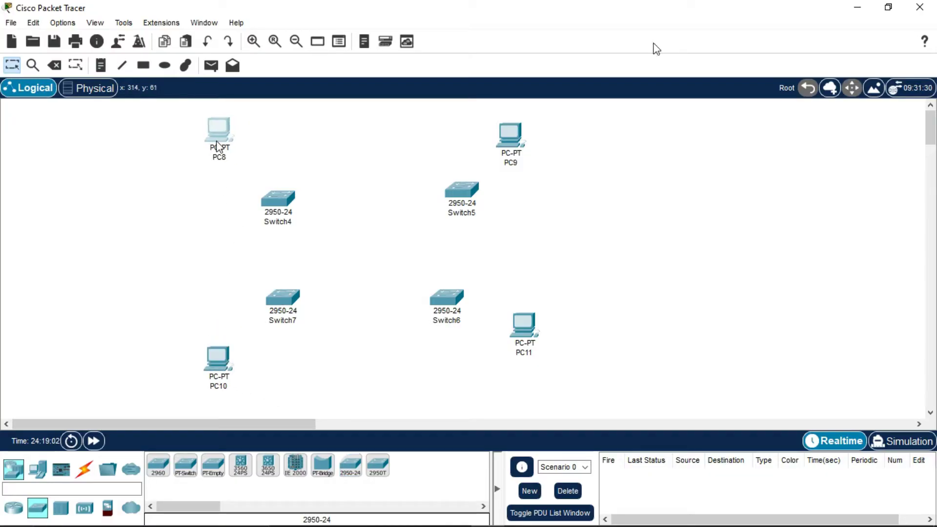
pyautogui.moveTo(515, 140); pyautogui.dragTo(537, 130)
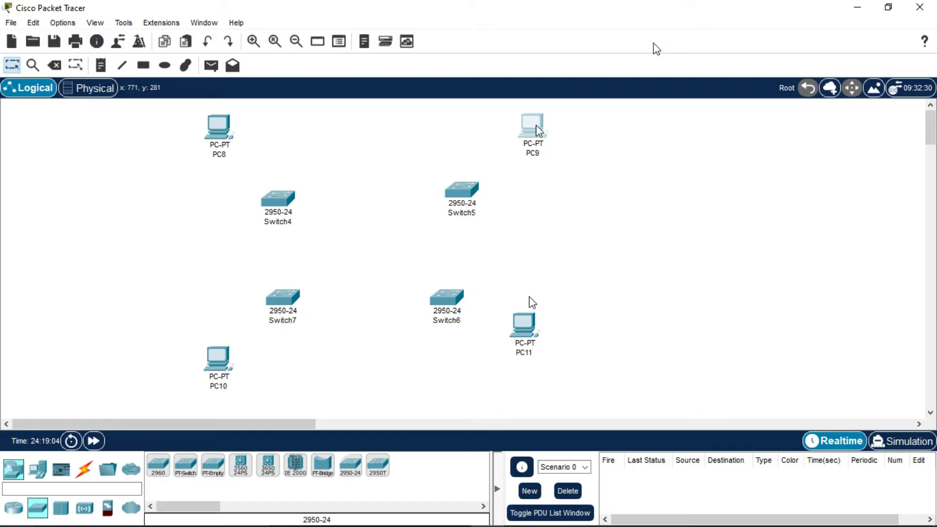
pyautogui.moveTo(526, 340); pyautogui.dragTo(550, 382)
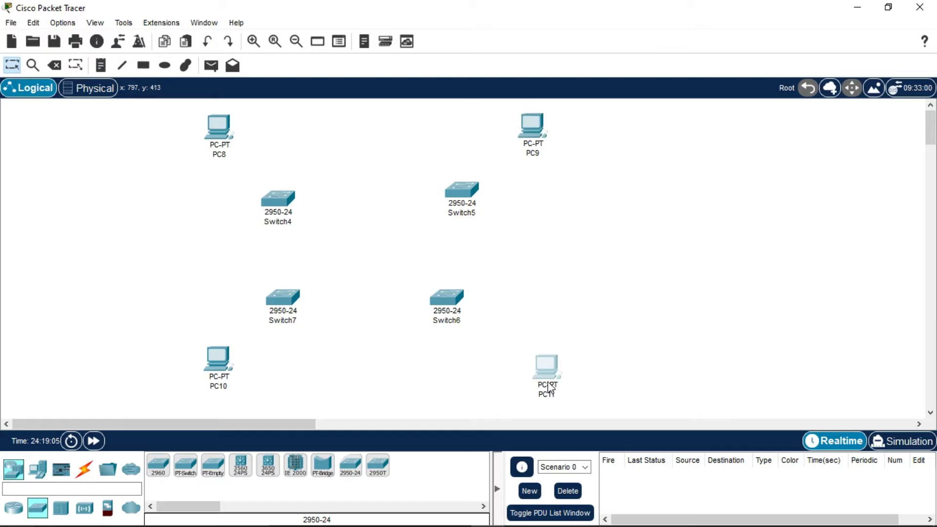
# - Give PC8 the static IPv4 address 1.1.1.1 with mask 255.0.0.0
pyautogui.click(236, 124)
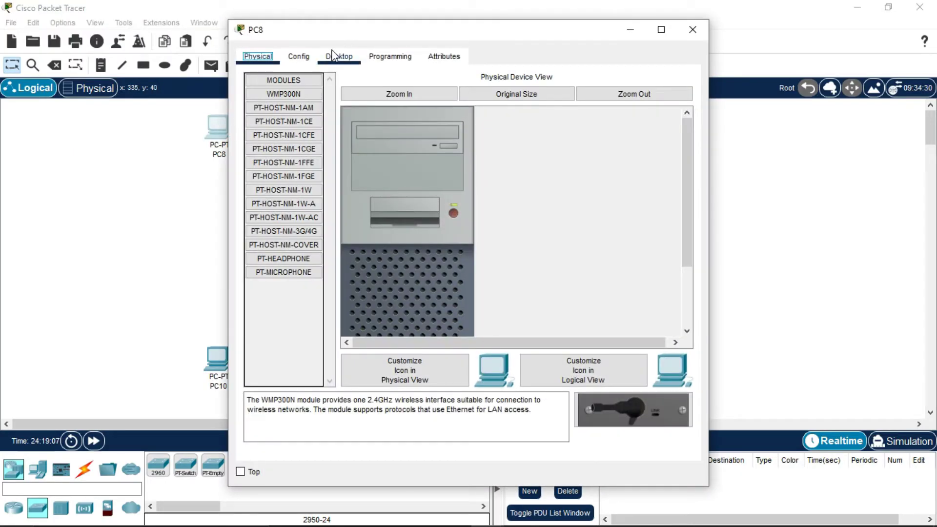
pyautogui.click(338, 57)
pyautogui.click(293, 110)
pyautogui.click(419, 152)
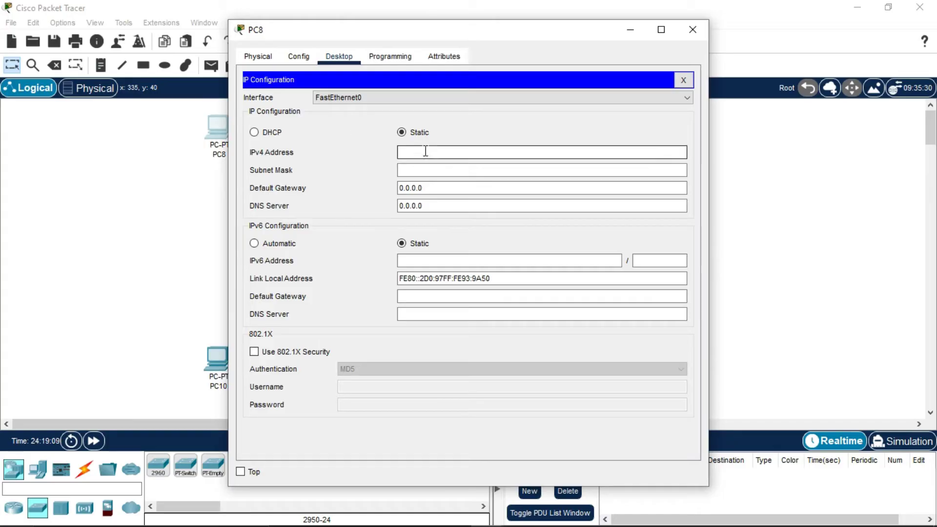
pyautogui.moveTo(438, 41); pyautogui.dragTo(531, 38)
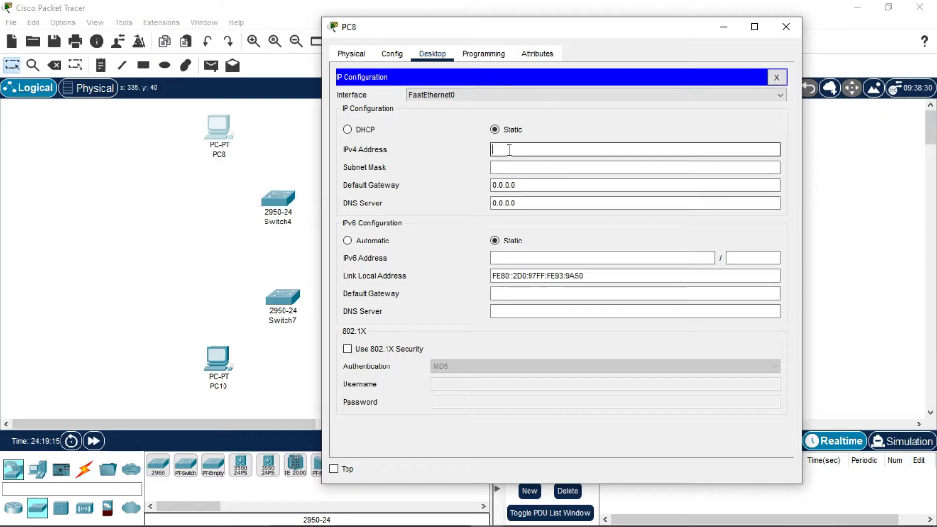
pyautogui.write('1.1.1.1')
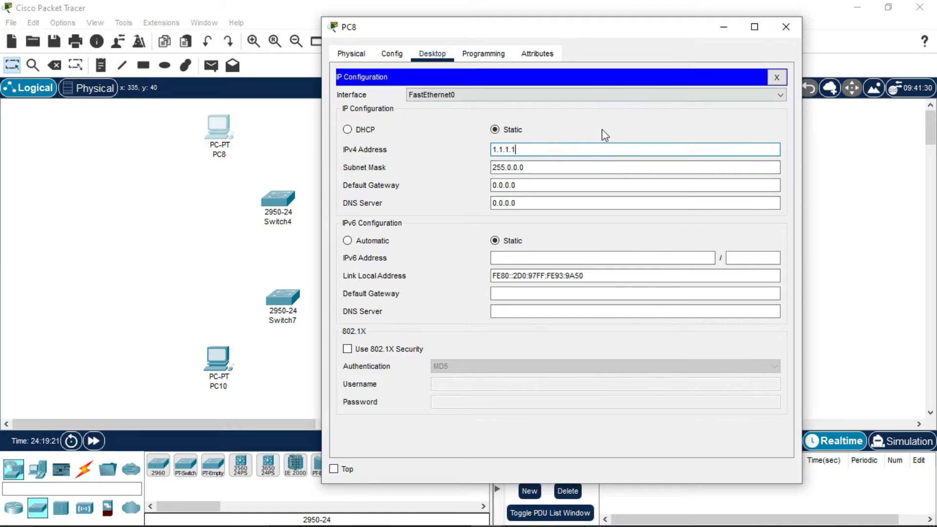
pyautogui.tripleClick(528, 150)
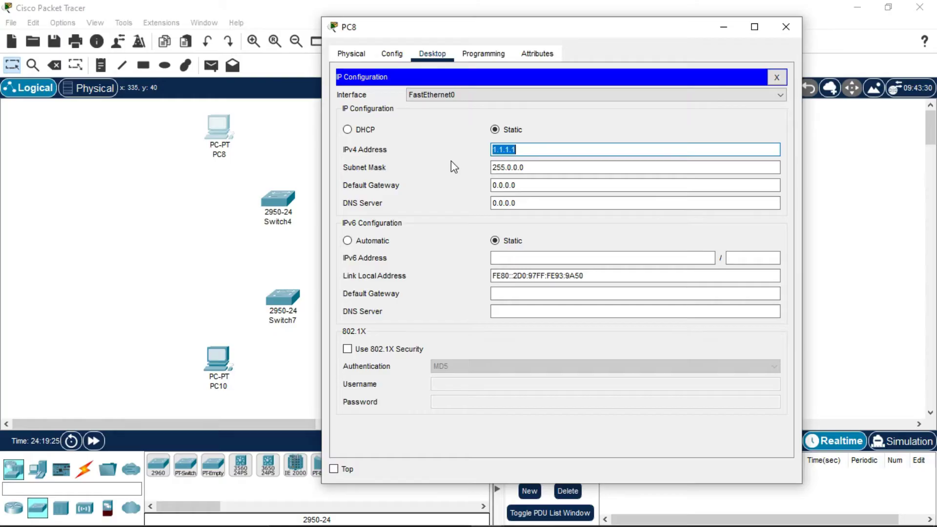
pyautogui.click(786, 27)
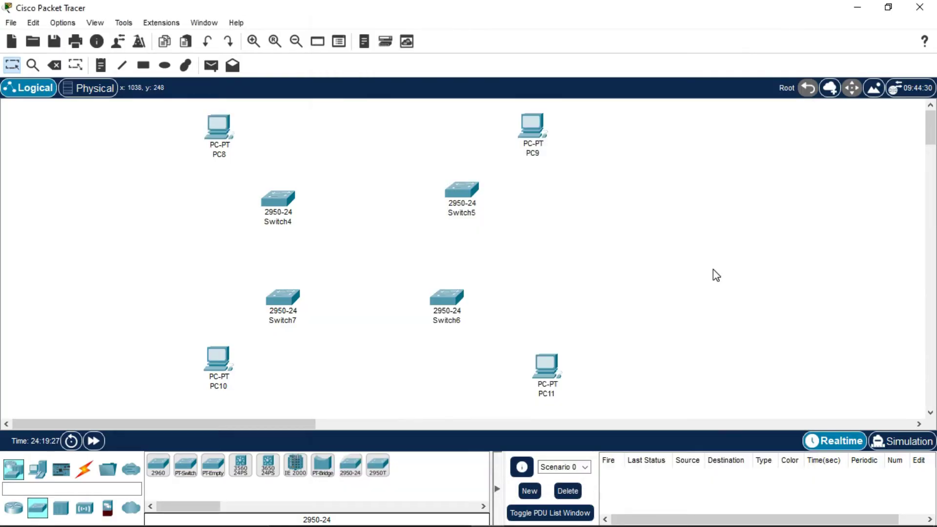
# - Give PC9 the static IPv4 address 1.1.1.2 with mask 255.0.0.0
pyautogui.click(537, 133)
pyautogui.click(344, 57)
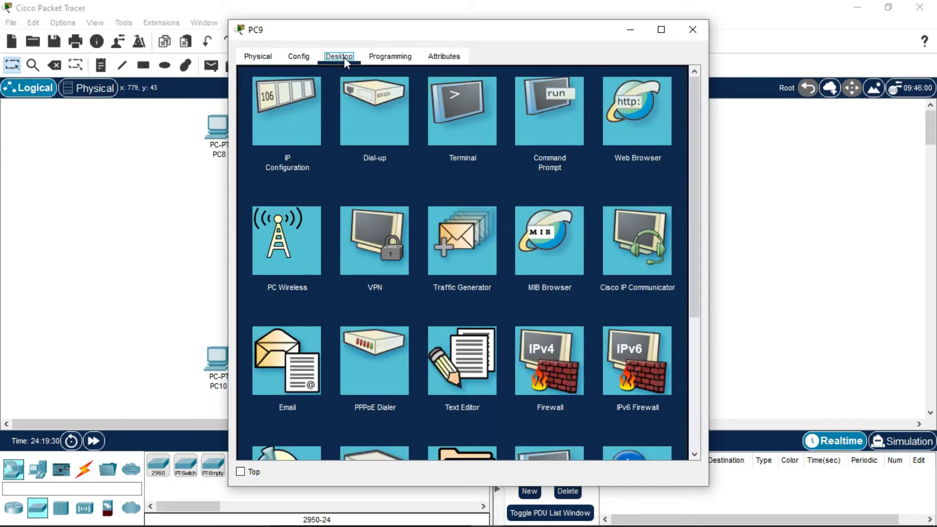
pyautogui.click(271, 113)
pyautogui.click(436, 151)
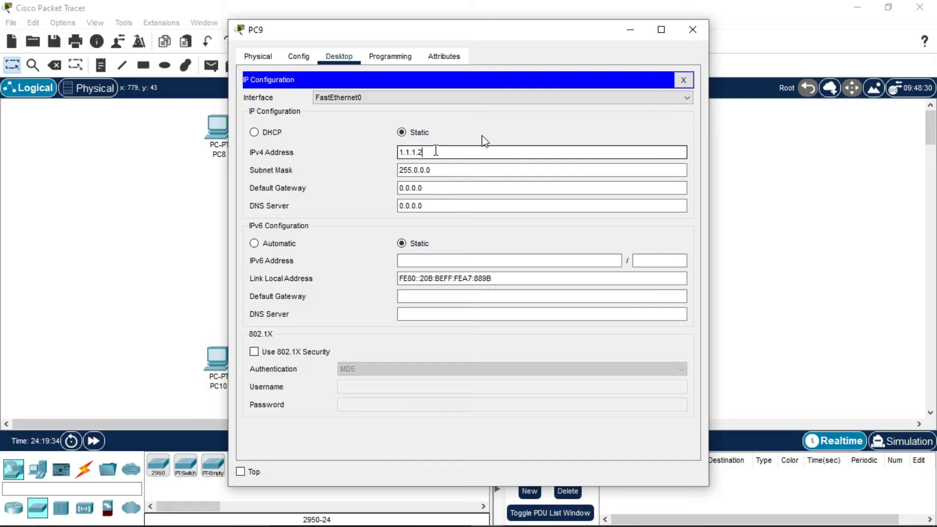
pyautogui.write('1.1.1.2')
pyautogui.click(705, 25)
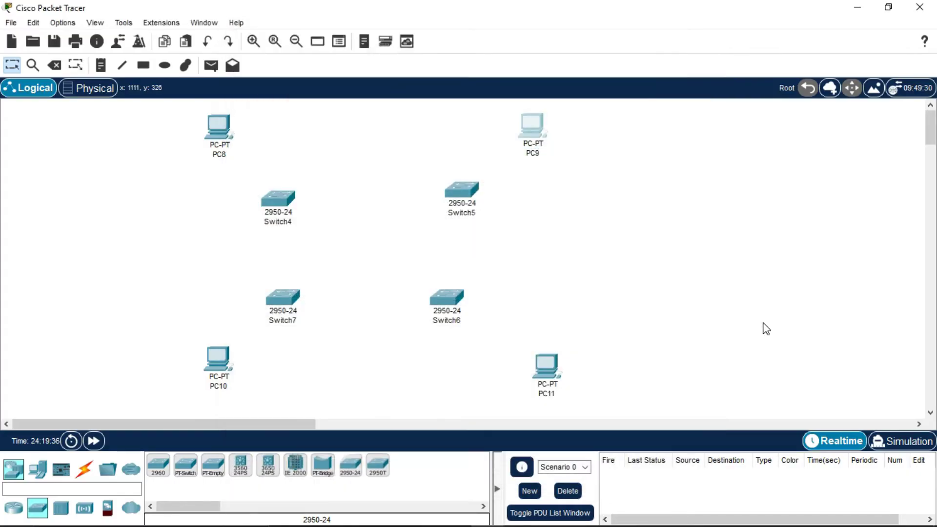
# - Set PC11's IPv4 address to 1.1.1.3 with mask 255.0.0.0
pyautogui.click(548, 373)
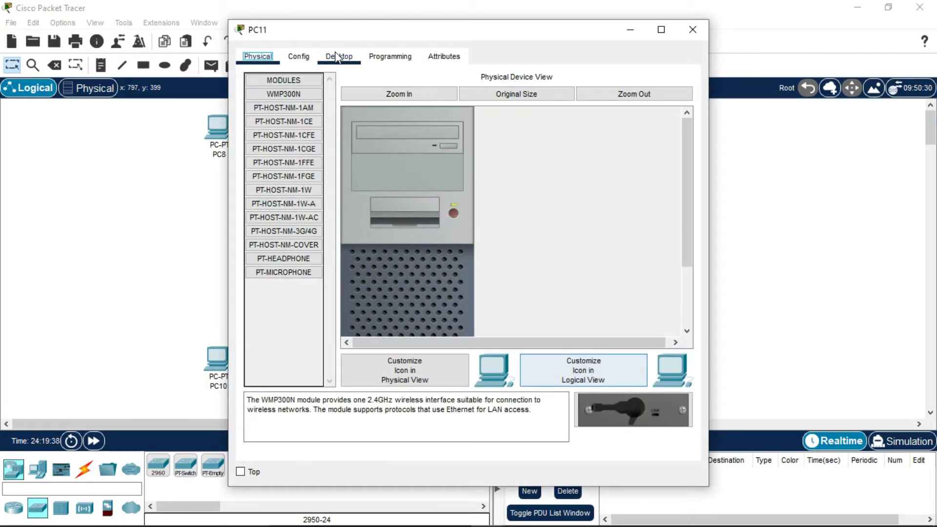
pyautogui.click(335, 57)
pyautogui.click(292, 101)
pyautogui.click(421, 153)
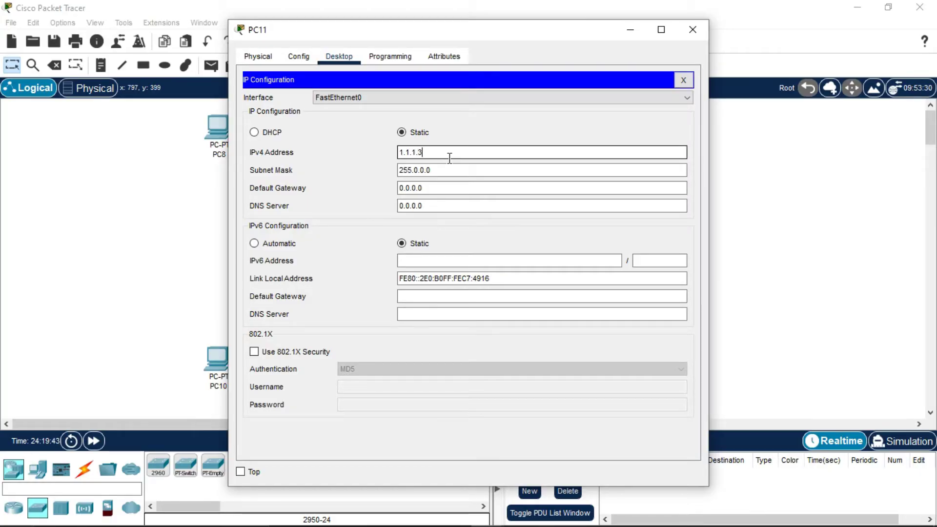
pyautogui.click(692, 29)
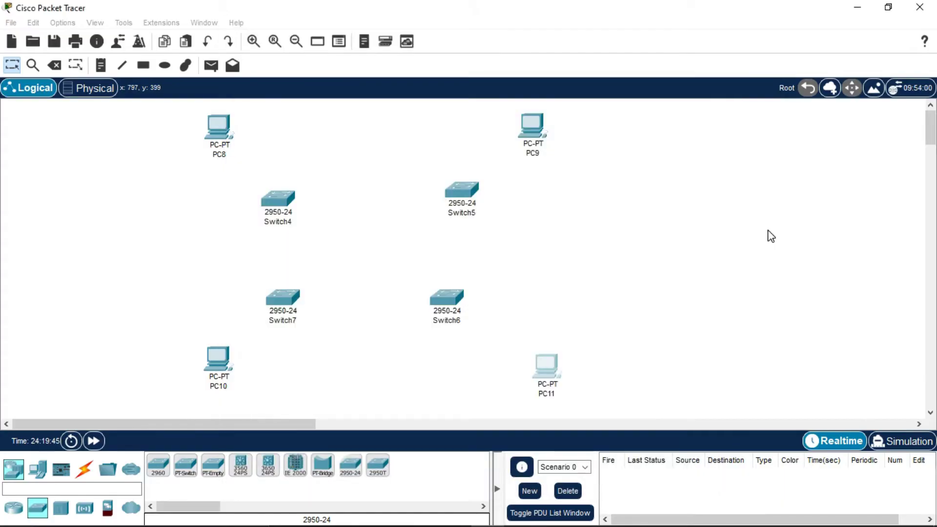
# - Set PC10's IPv4 address to 1.1.1.4 with mask 255.0.0.0
pyautogui.click(221, 371)
pyautogui.click(341, 56)
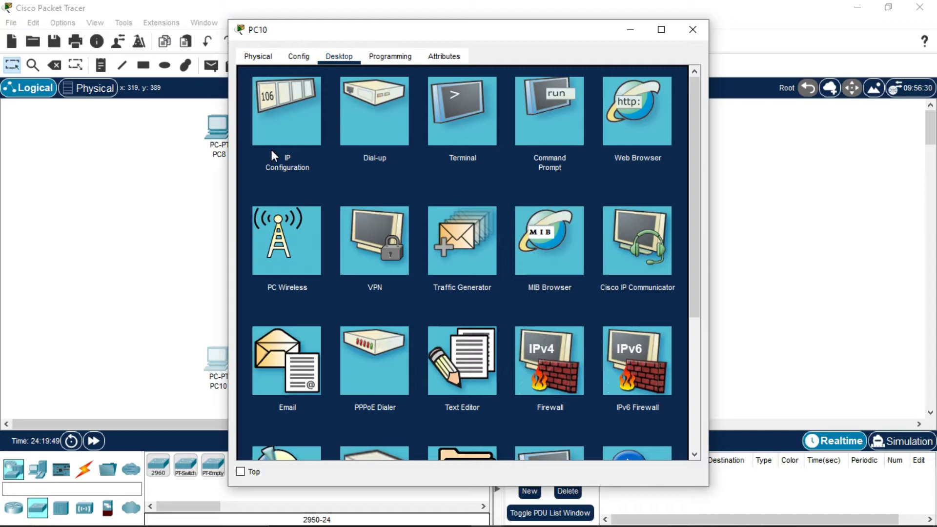
pyautogui.click(273, 134)
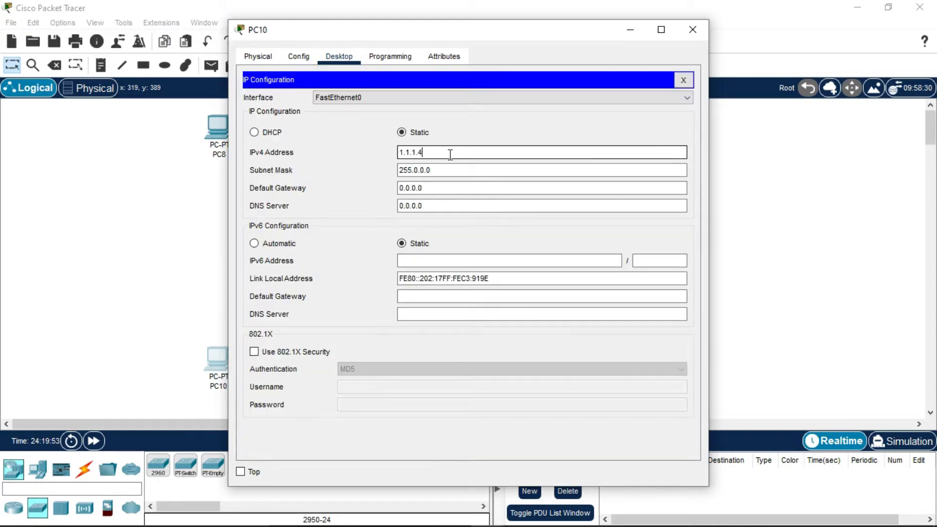
pyautogui.click(693, 29)
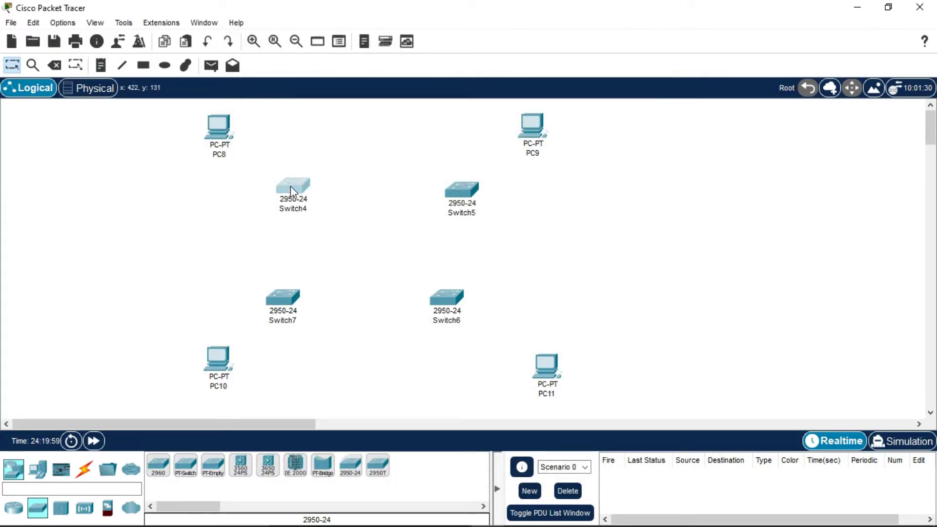
# - Nudge Switch4, then link Switch4 to Switch7 with a copper cross-over cable
pyautogui.moveTo(291, 187)
pyautogui.mouseDown()
pyautogui.moveTo(290, 150)
pyautogui.moveTo(285, 193)
pyautogui.mouseUp()
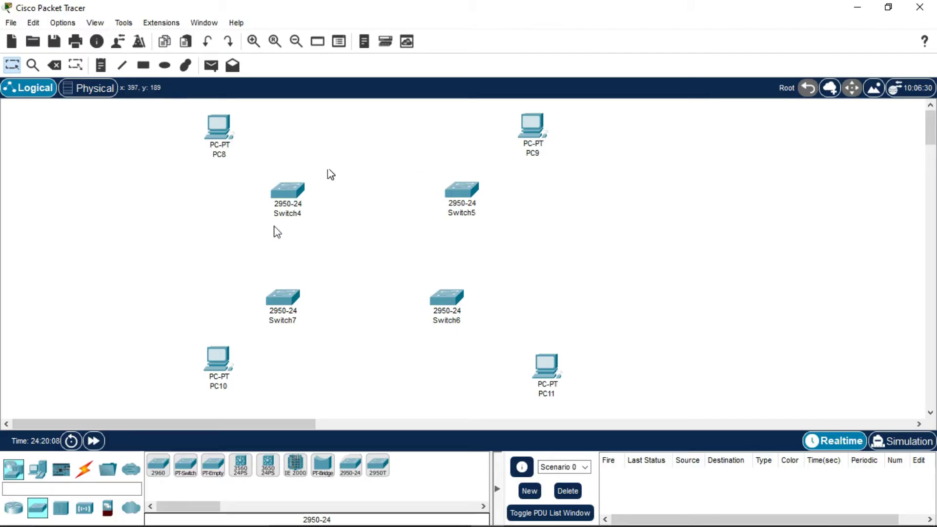
pyautogui.click(84, 469)
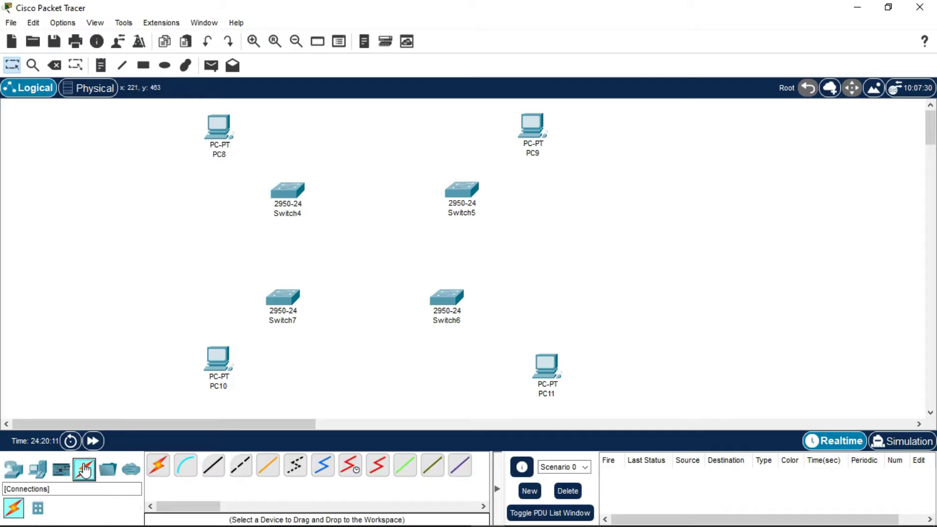
pyautogui.click(242, 468)
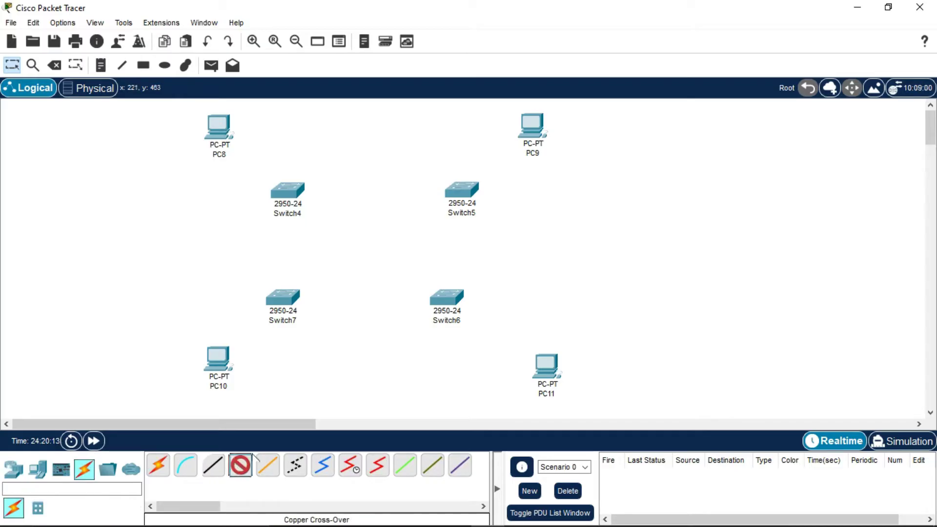
pyautogui.click(287, 186)
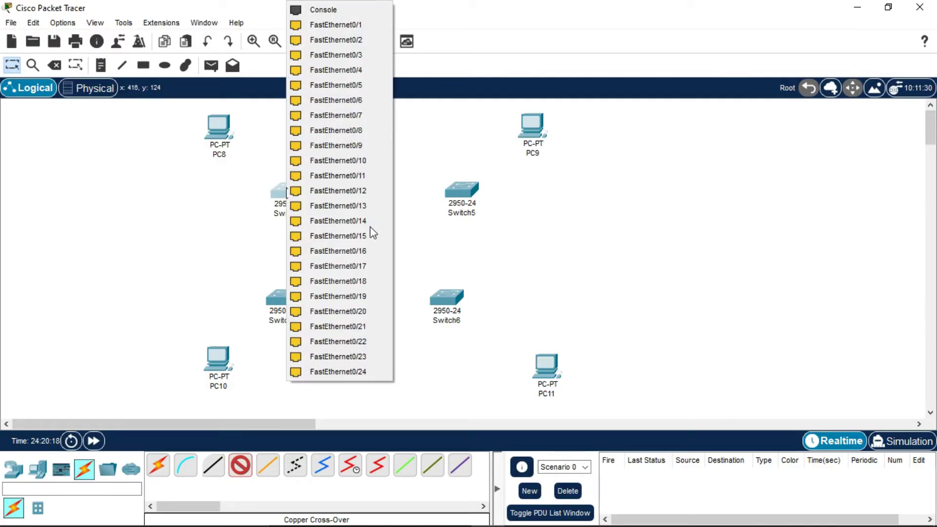
pyautogui.click(342, 160)
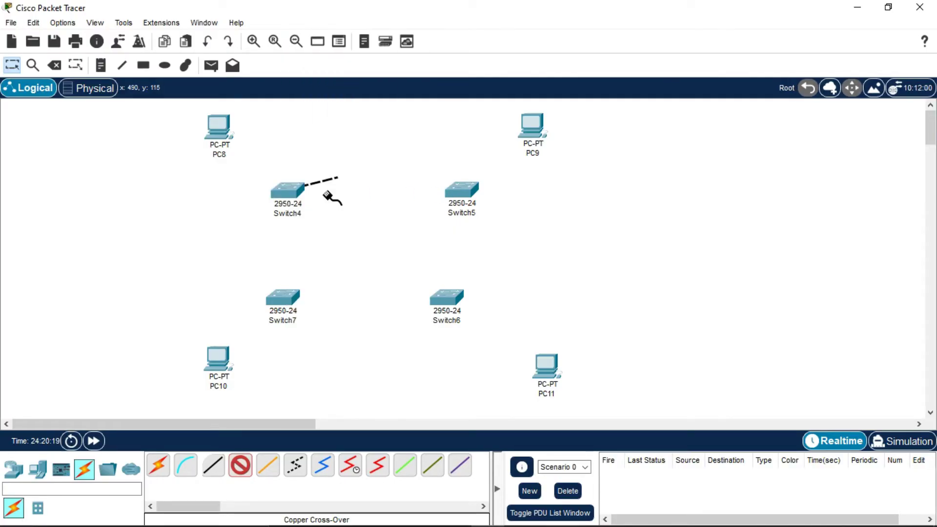
pyautogui.click(283, 295)
pyautogui.click(318, 280)
# - Cross-over cable Switch7 to Switch6 (Fa0/18) and Switch6 (Fa0/20) to Switch5
pyautogui.click(290, 297)
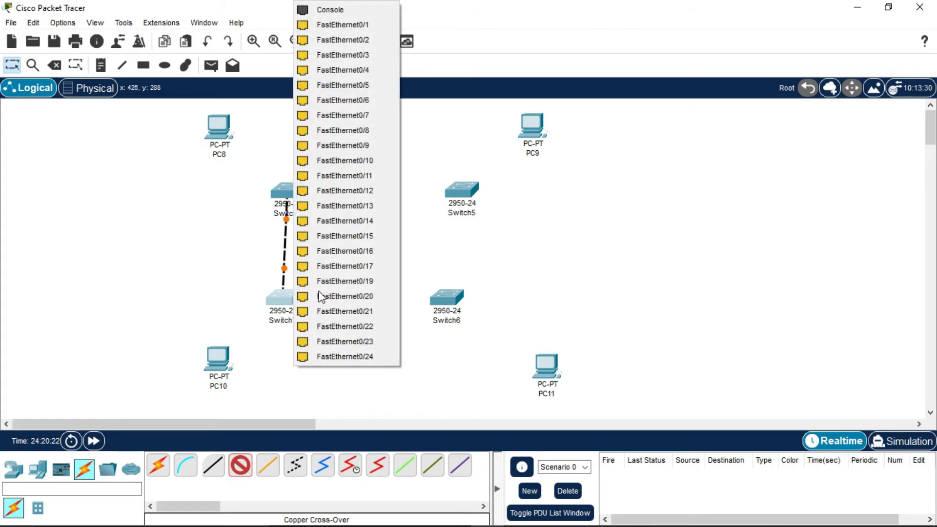
pyautogui.click(344, 279)
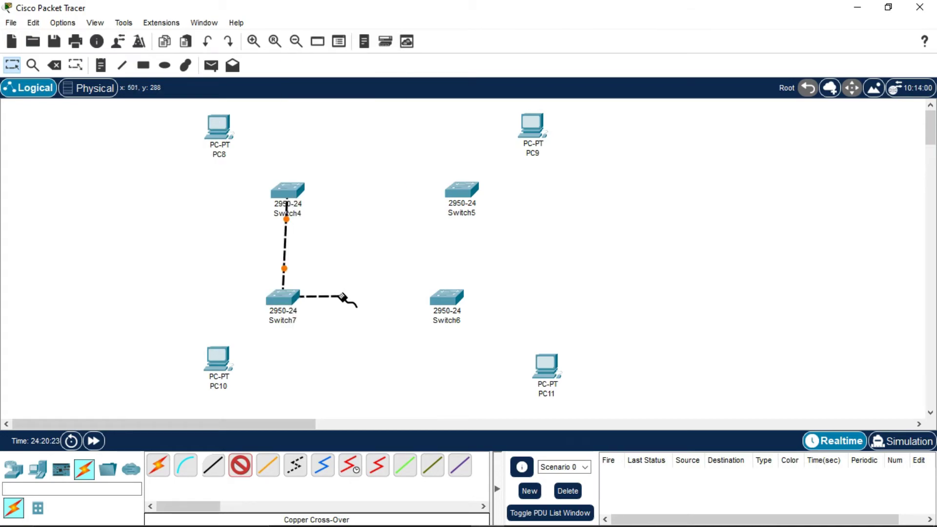
pyautogui.click(445, 297)
pyautogui.click(490, 283)
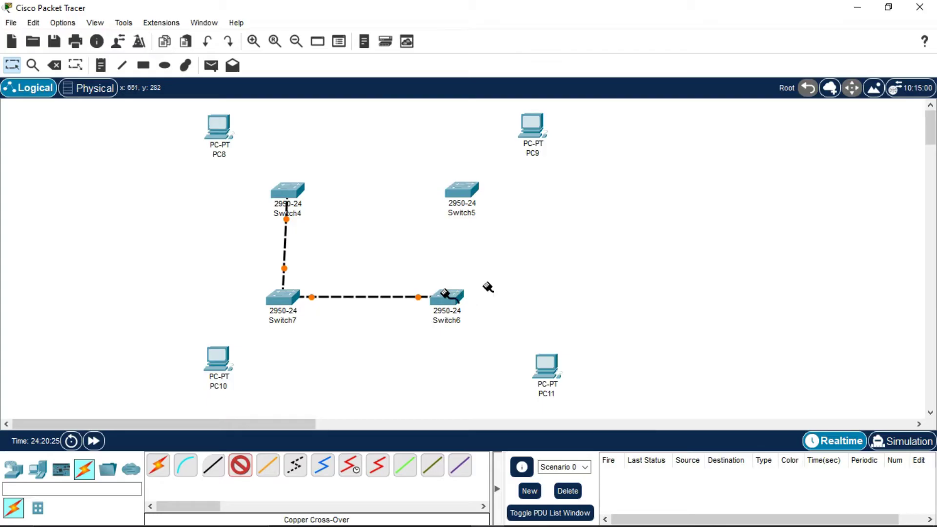
pyautogui.click(444, 296)
pyautogui.click(482, 295)
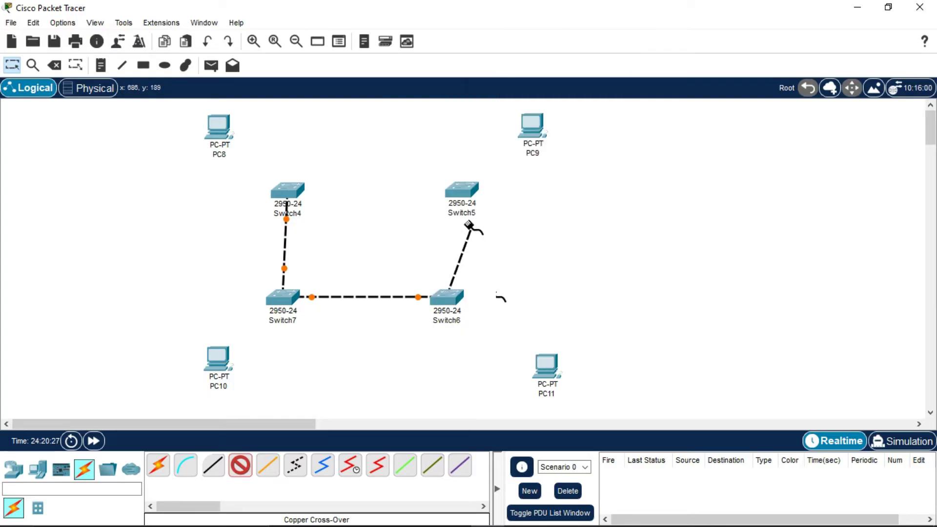
pyautogui.click(455, 190)
pyautogui.click(496, 177)
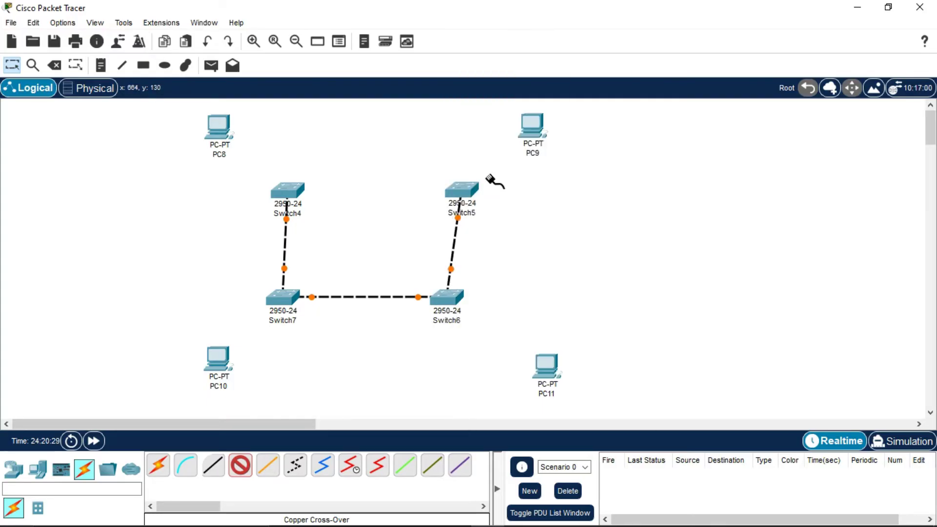
# - Close the ring linking Switch4 to Switch5 on Fa0/14, then align Switch5 and Switch7
pyautogui.click(292, 190)
pyautogui.click(324, 190)
pyautogui.click(461, 192)
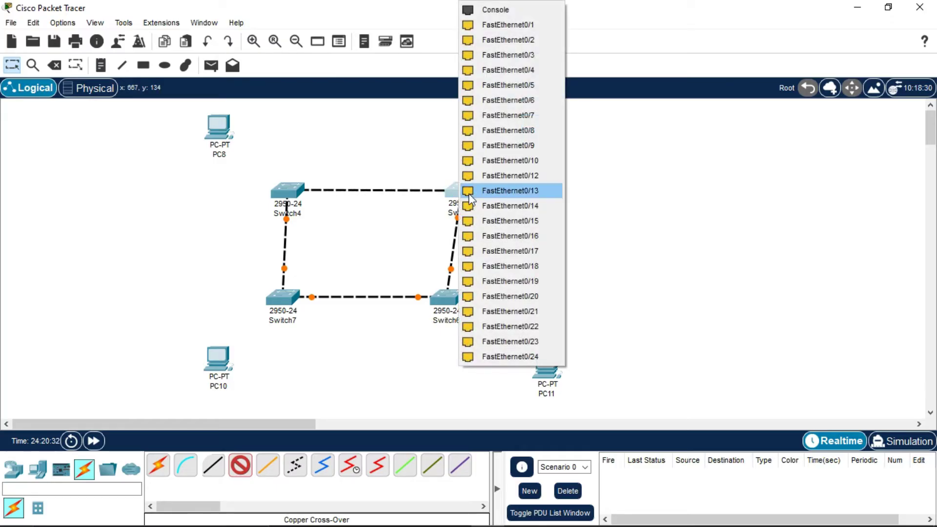
pyautogui.click(470, 205)
pyautogui.click(458, 191)
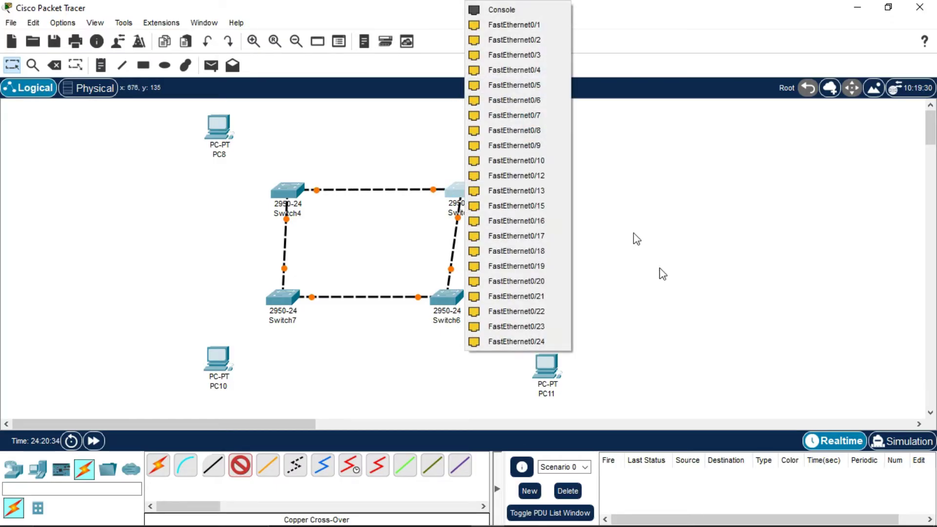
pyautogui.click(683, 322)
pyautogui.click(240, 466)
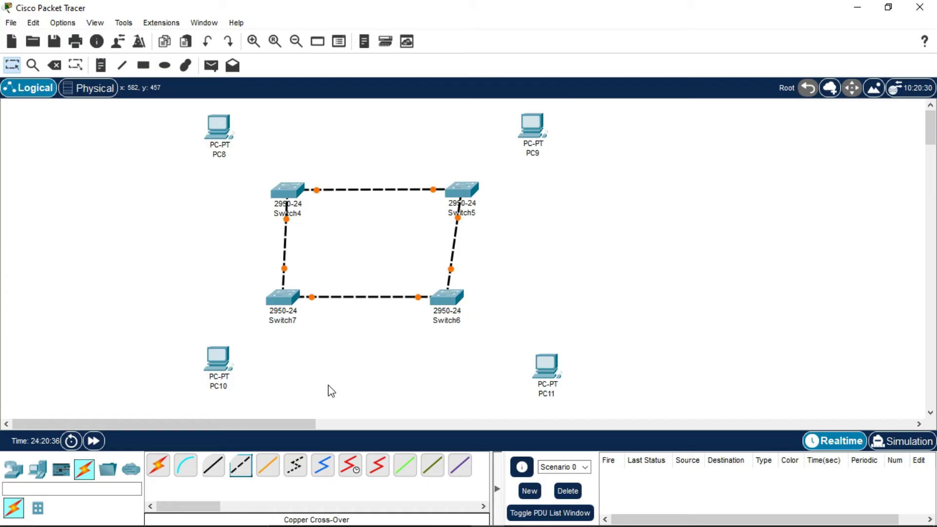
pyautogui.moveTo(471, 202); pyautogui.dragTo(461, 205)
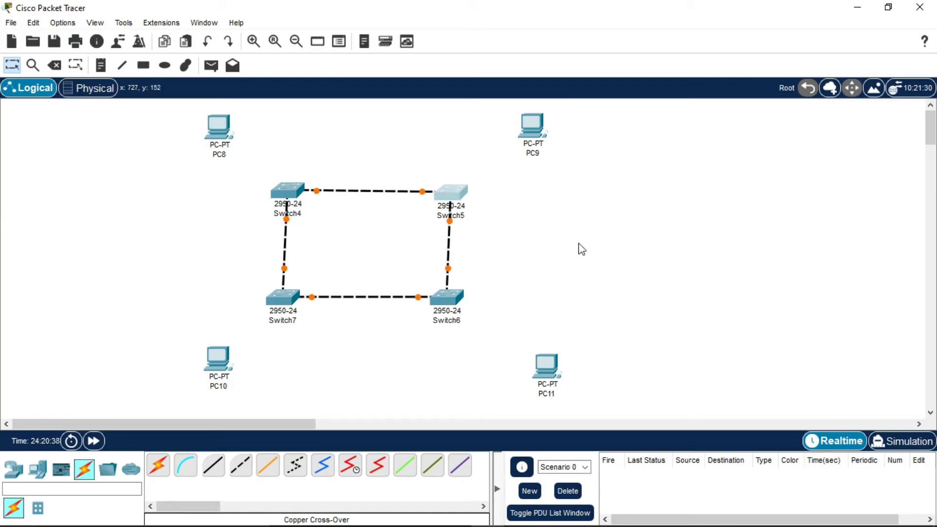
pyautogui.moveTo(288, 301); pyautogui.dragTo(289, 299)
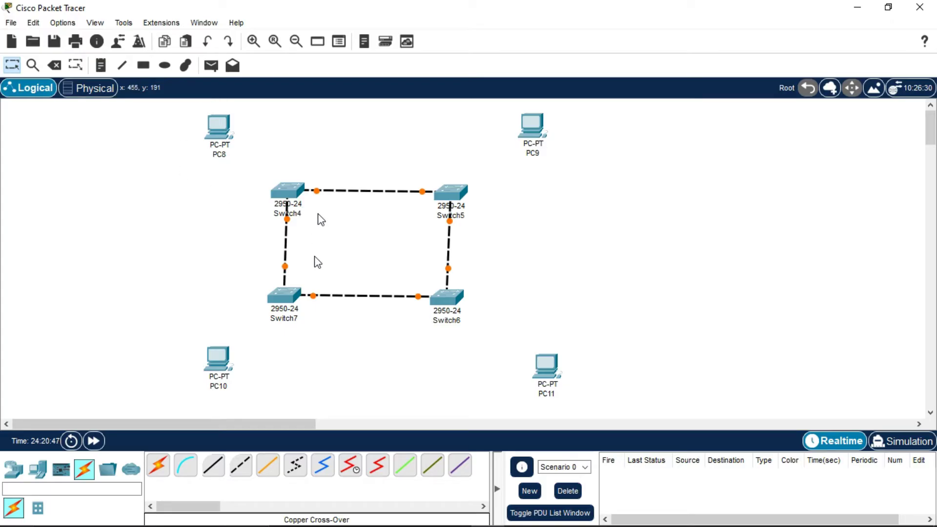
# - Straight-through cable PC8 to Switch4 Fa0/14 and PC10 to Switch7 Fa0/20
pyautogui.click(215, 468)
pyautogui.click(219, 125)
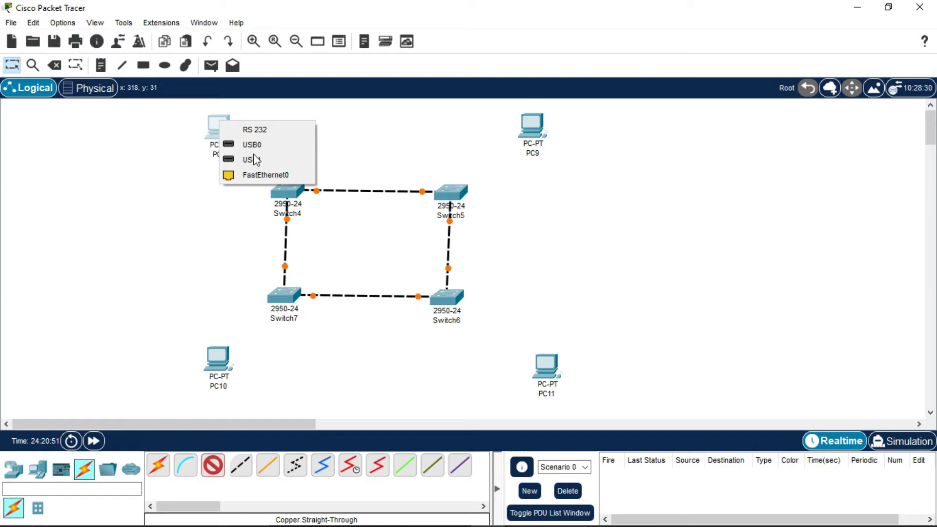
pyautogui.click(264, 175)
pyautogui.click(288, 190)
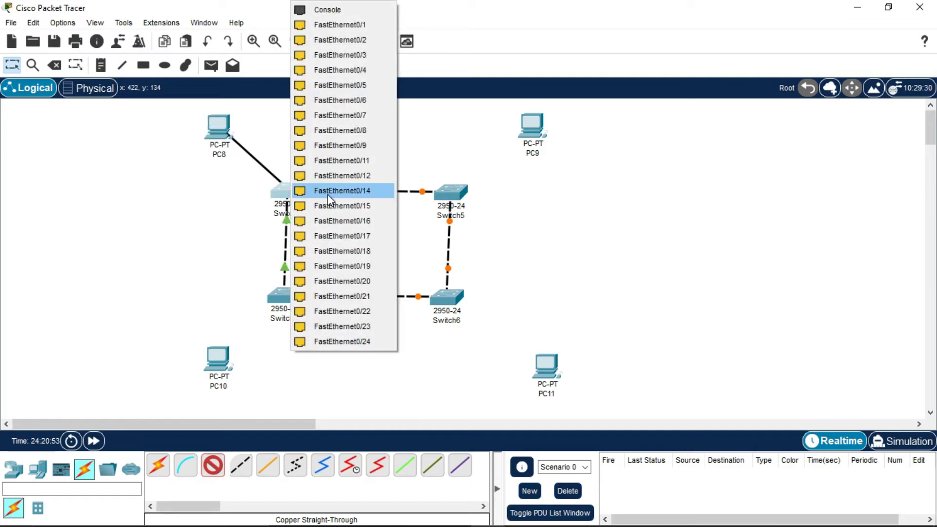
pyautogui.click(327, 194)
pyautogui.click(218, 356)
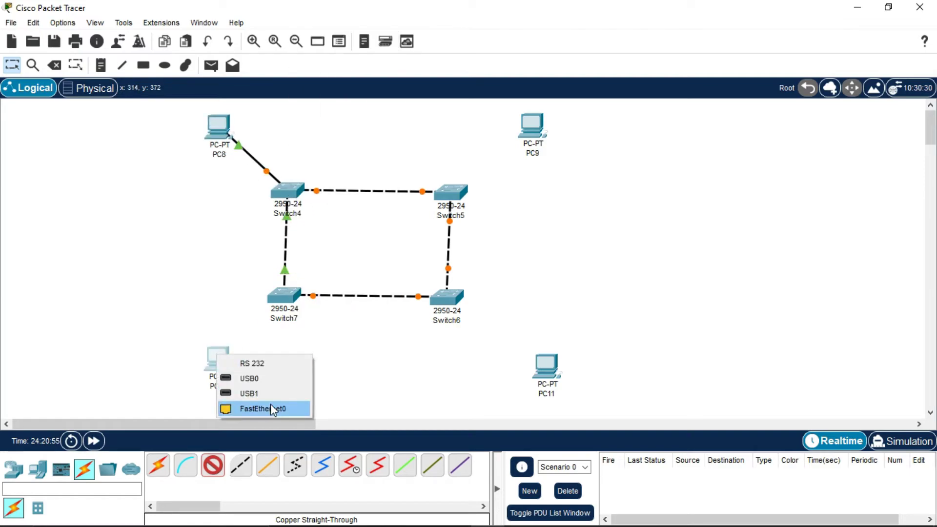
pyautogui.click(271, 405)
pyautogui.click(283, 297)
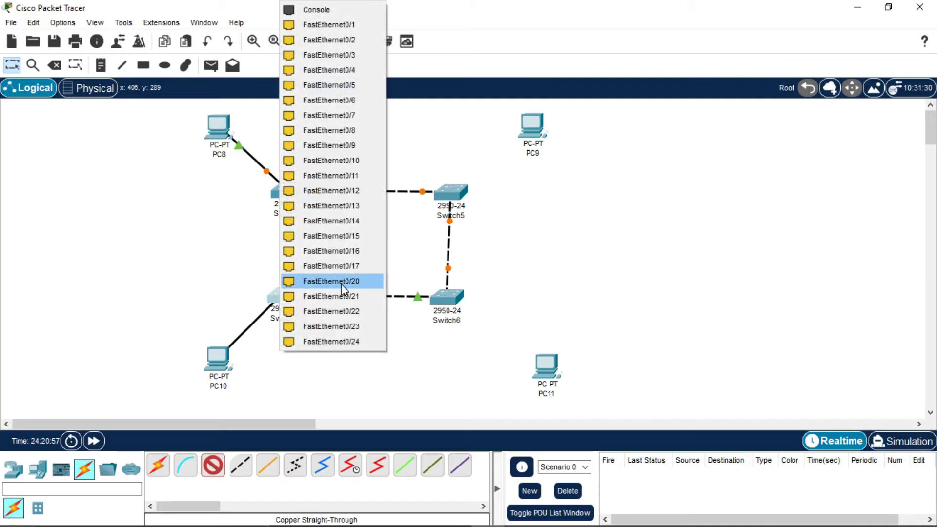
pyautogui.click(341, 282)
# - Straight-through cable PC11 to Switch6 Fa0/21 and PC9 to Switch5
pyautogui.click(544, 367)
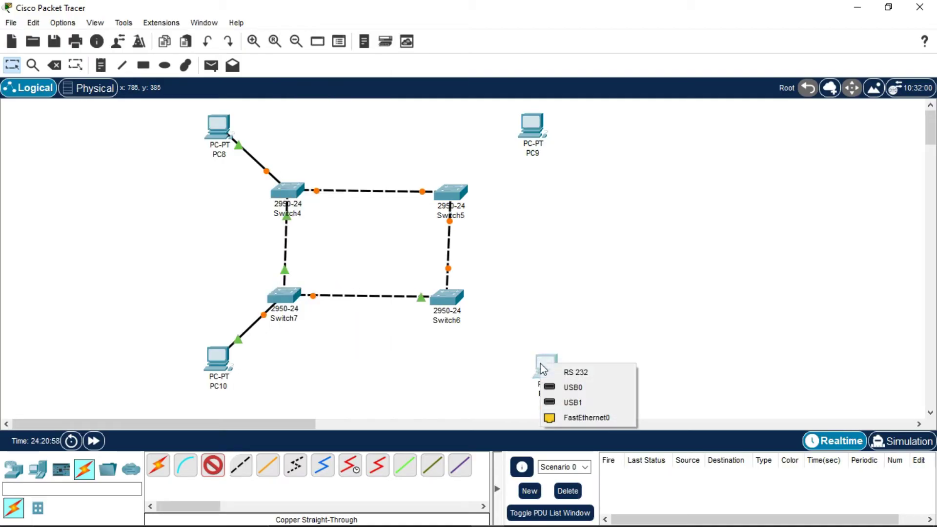
pyautogui.click(596, 418)
pyautogui.click(446, 298)
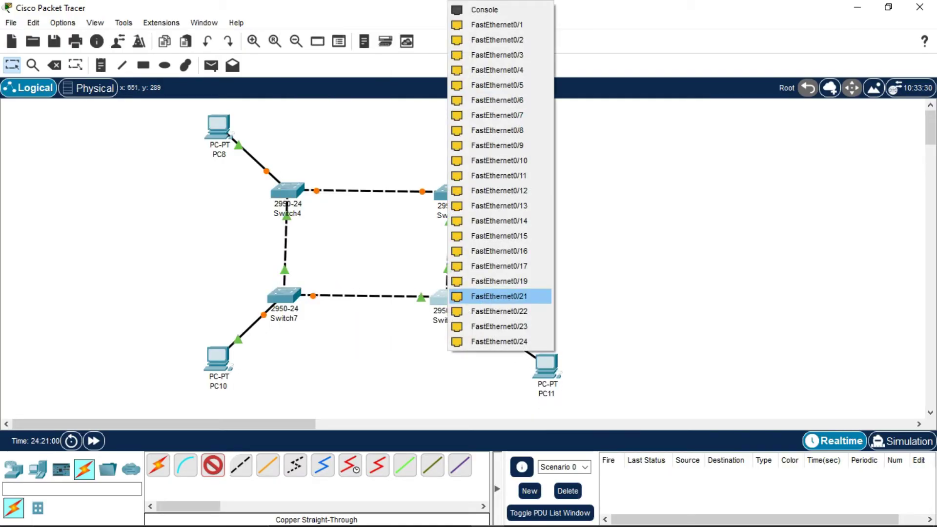
pyautogui.click(500, 297)
pyautogui.click(532, 125)
pyautogui.click(553, 182)
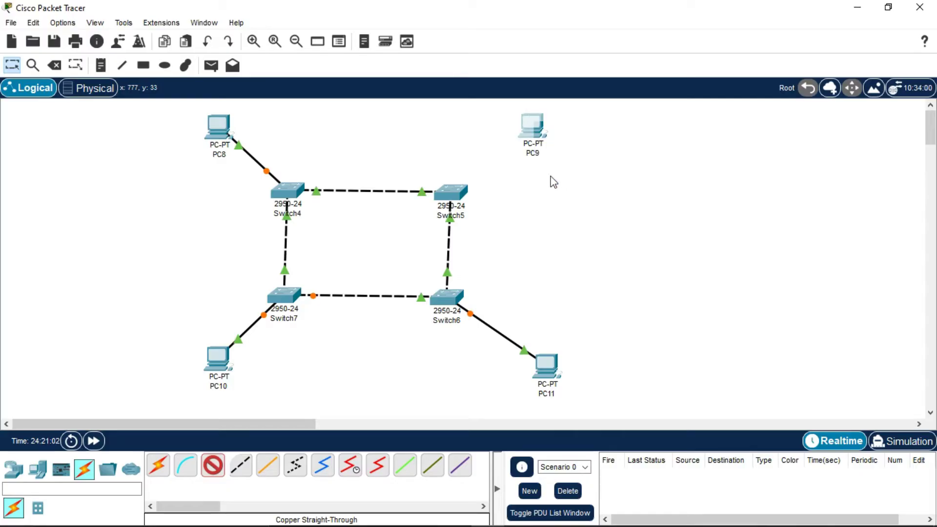
pyautogui.click(450, 193)
pyautogui.click(521, 176)
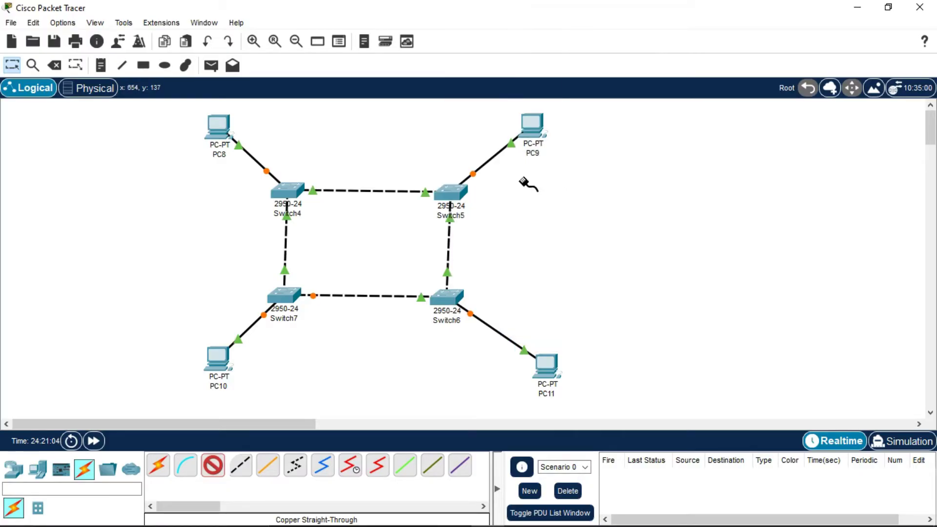
pyautogui.click(213, 465)
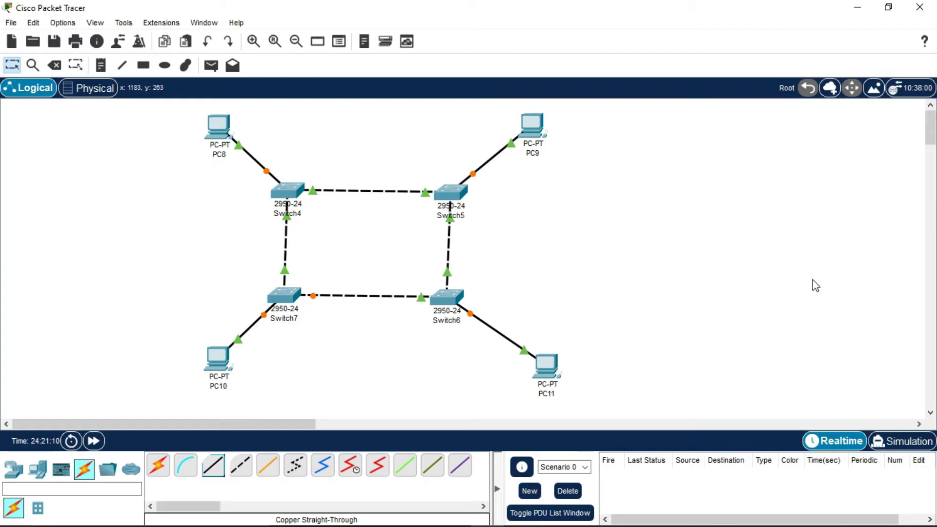
# - Enter Simulation mode, clear all event filters, and enable only the ICMP filter
pyautogui.click(910, 442)
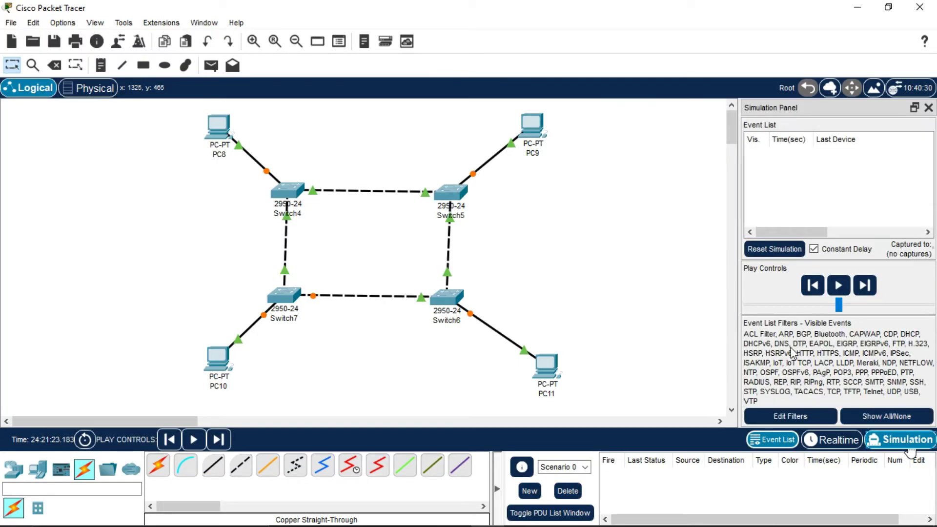
pyautogui.click(870, 419)
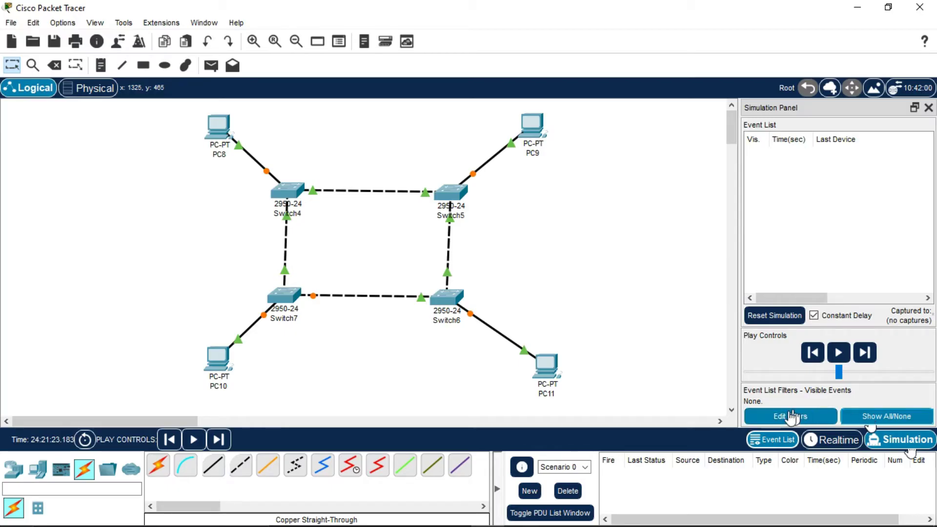
pyautogui.click(832, 417)
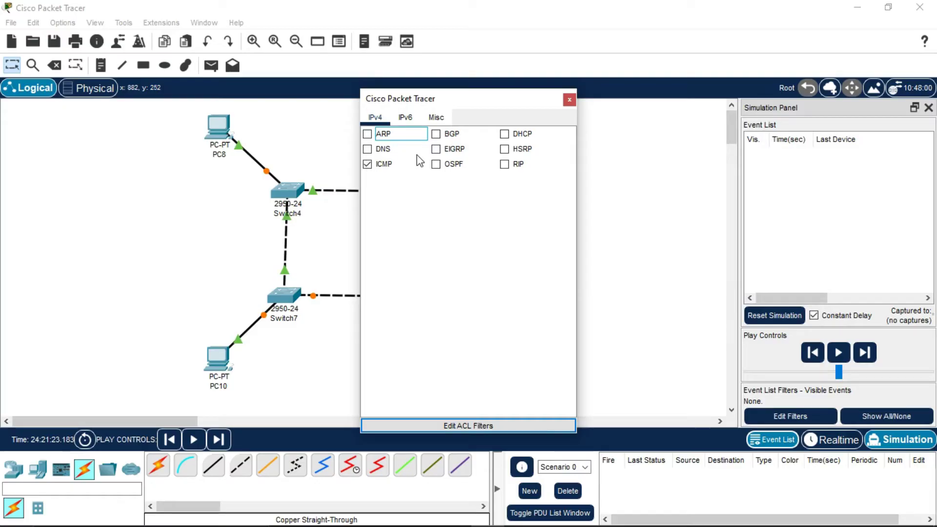
pyautogui.click(569, 100)
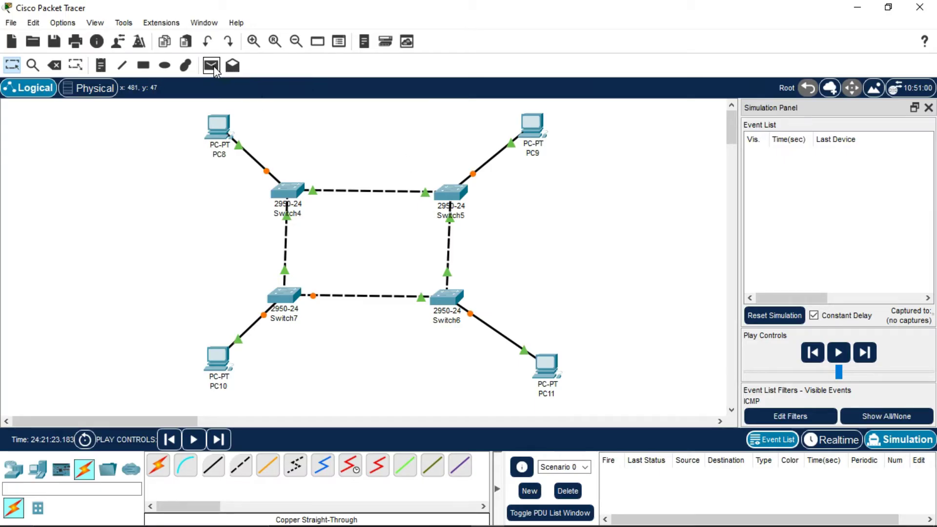
# - Add a simple ICMP PDU with PC10 as source and PC11 as destination
pyautogui.click(215, 72)
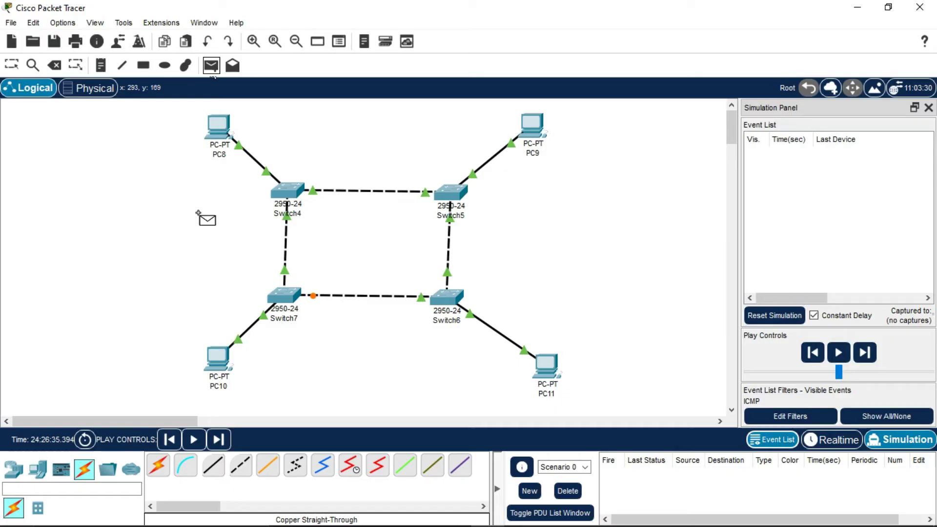
pyautogui.click(216, 358)
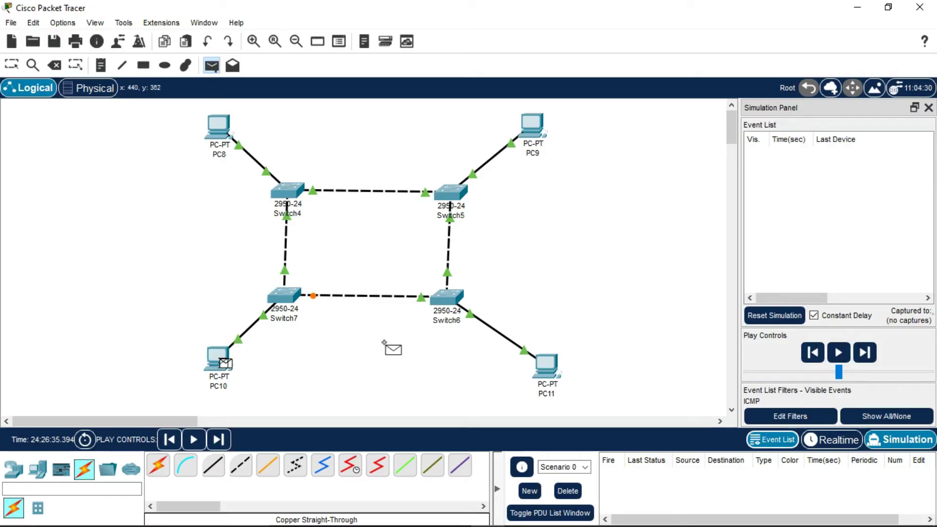
pyautogui.click(544, 364)
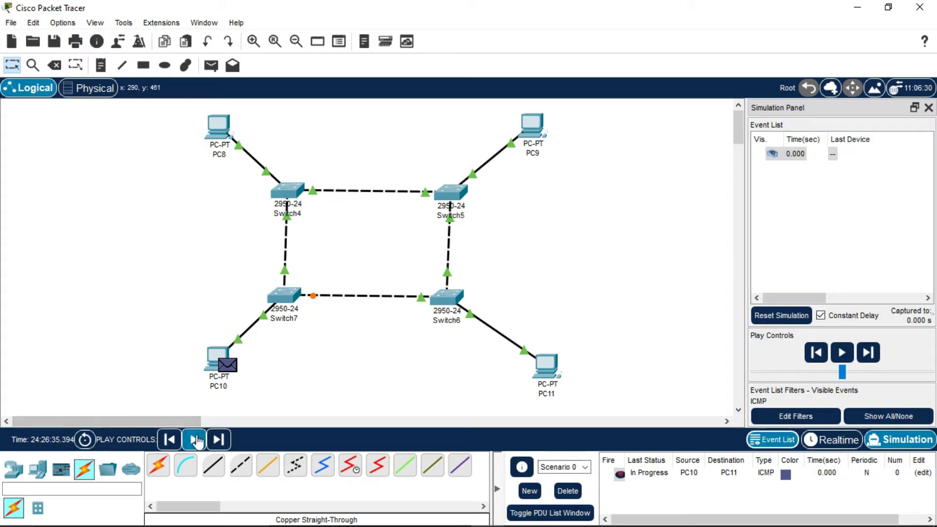
# - Run the simulation until the ping reply returns to PC10 as Successful
pyautogui.click(842, 352)
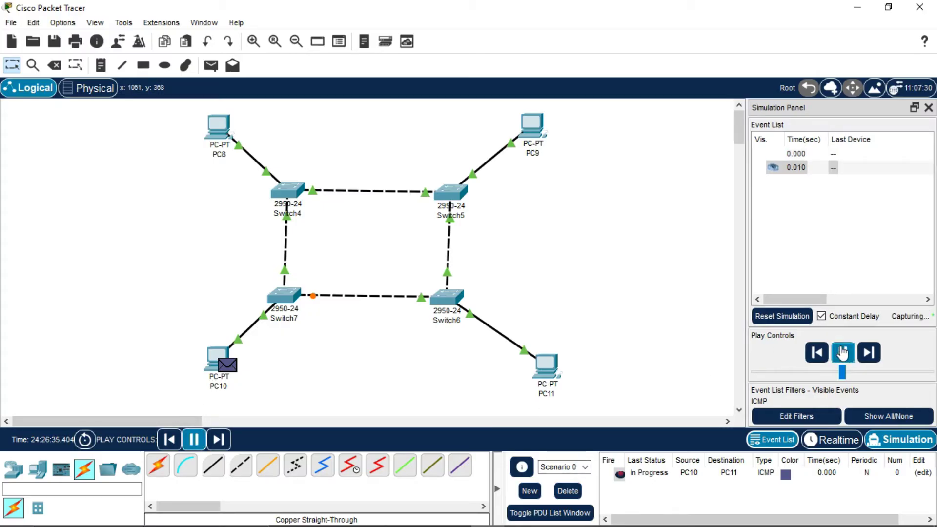
pyautogui.click(218, 440)
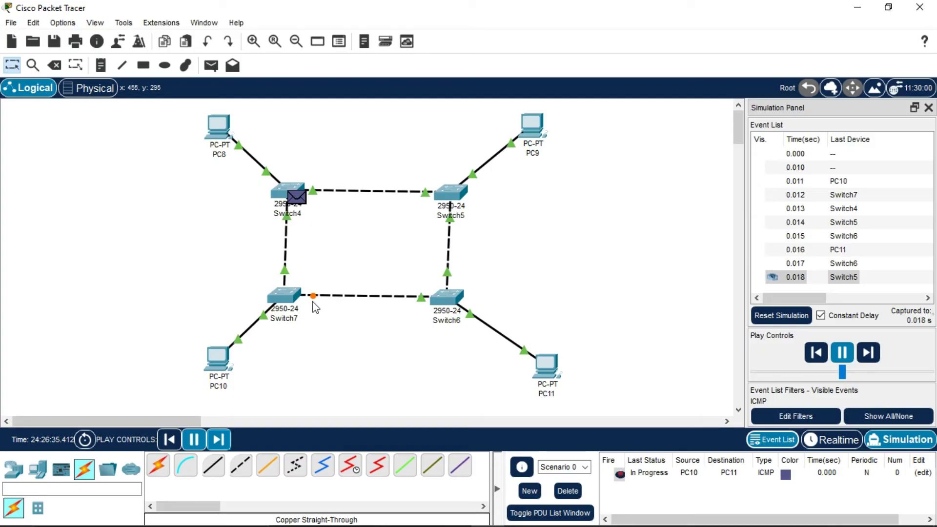
pyautogui.click(220, 440)
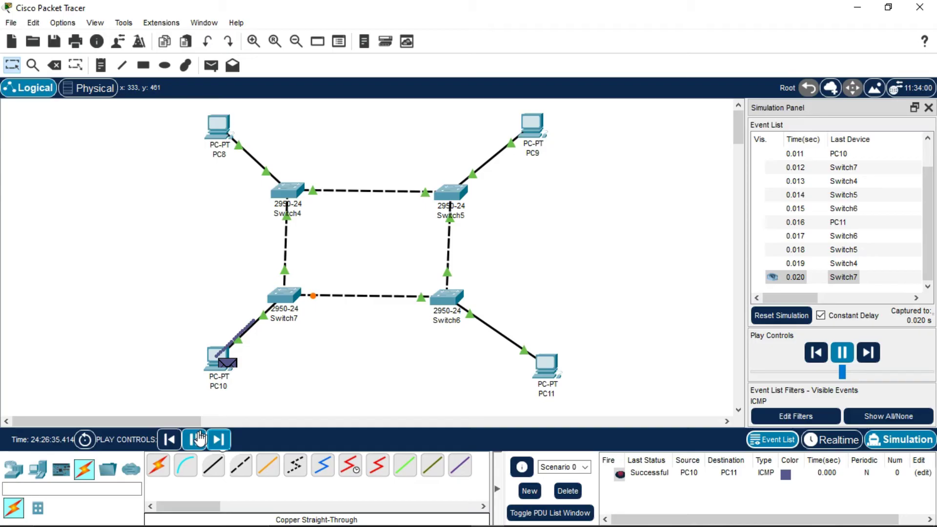
pyautogui.click(199, 438)
pyautogui.click(199, 438)
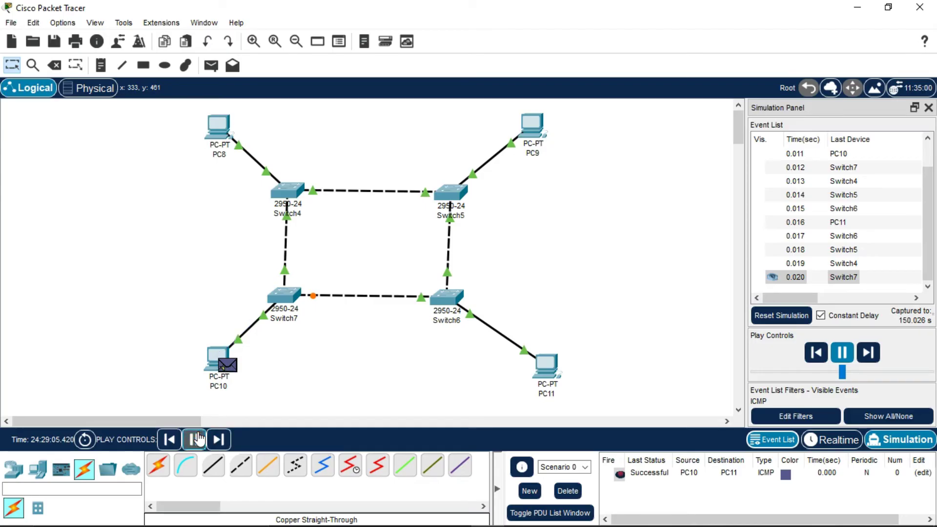